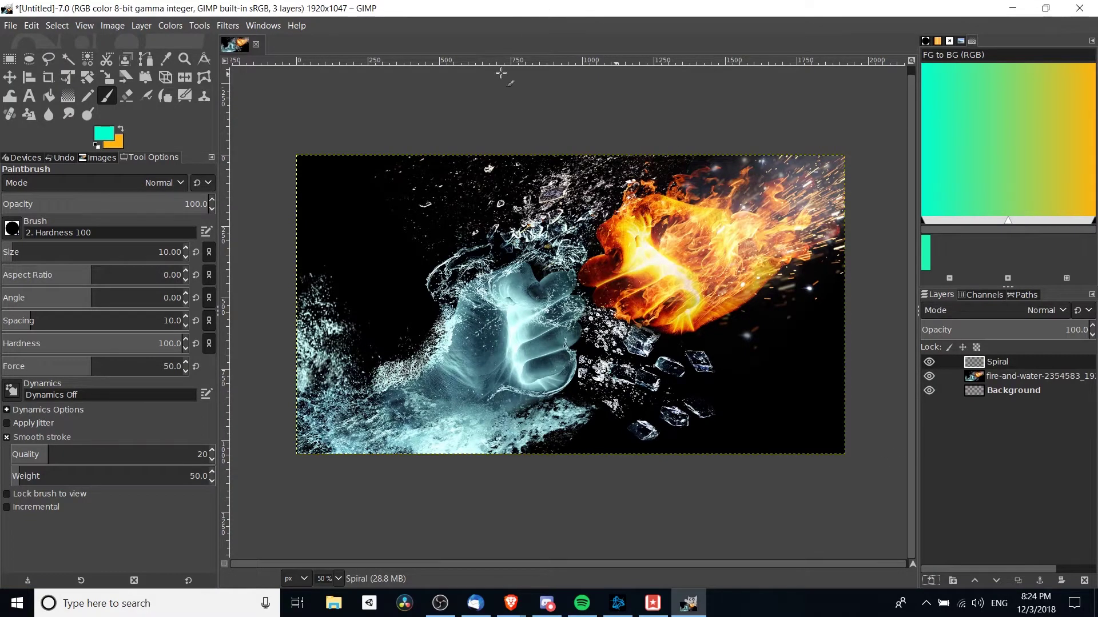
Step: Paint a test cyan stroke across the photo, then undo it along with the Spiral layer
scroll(246, 147, up, 1)
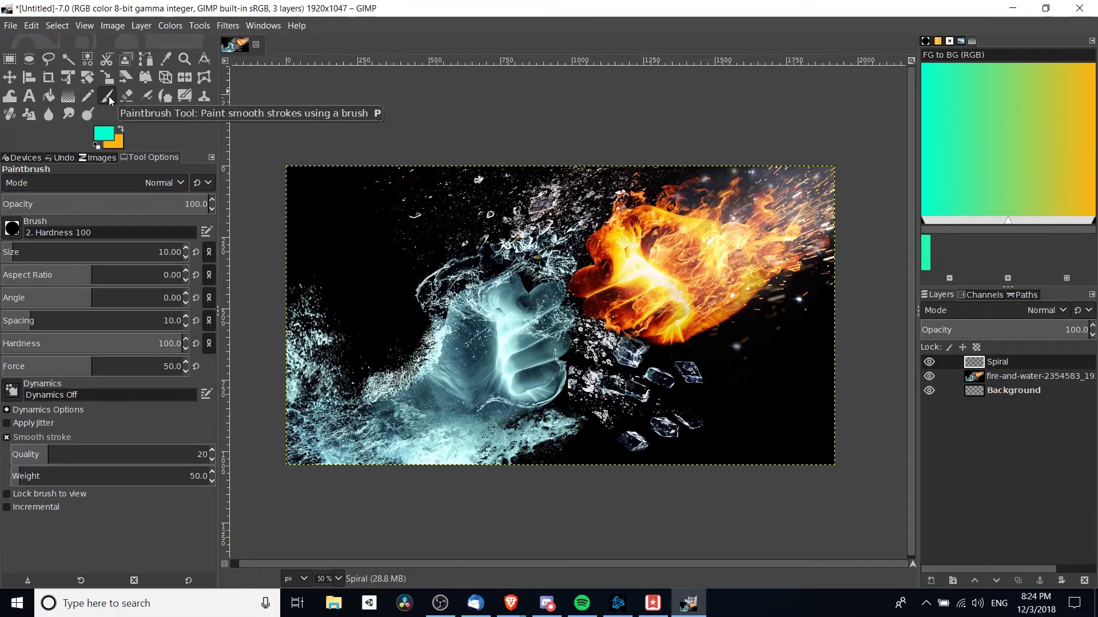
mouse_move(310, 216)
mouse_down()
mouse_move(528, 293)
mouse_move(466, 259)
mouse_up()
key(ctrl+z)
key(ctrl+z)
key(ctrl+z)
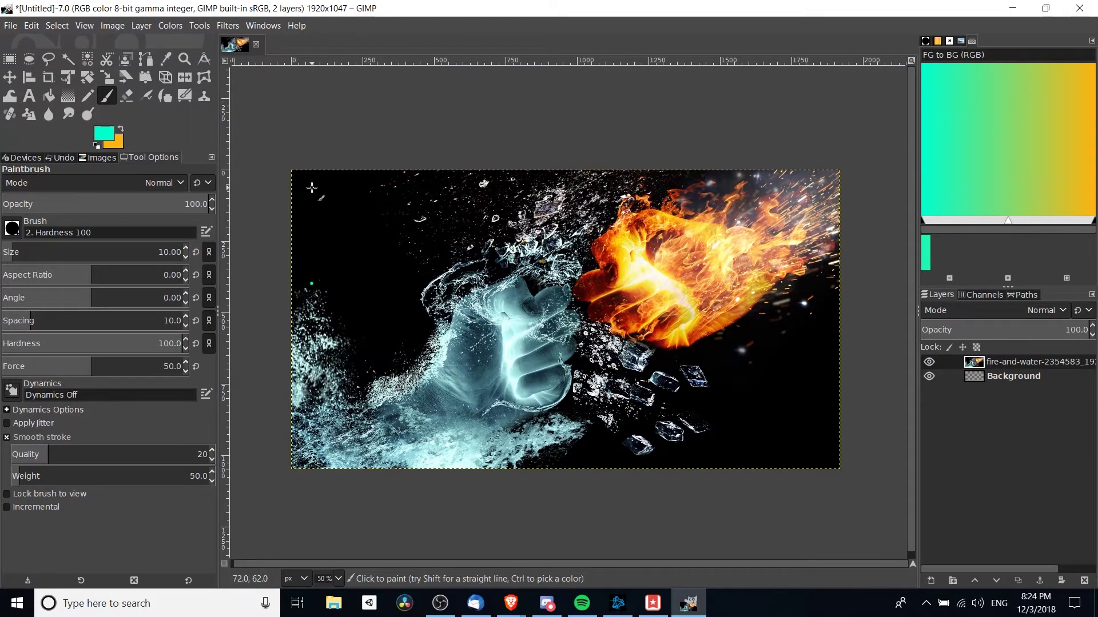
Step: Draw a straight cyan diagonal line from the photo's upper left to its lower right
click(312, 187)
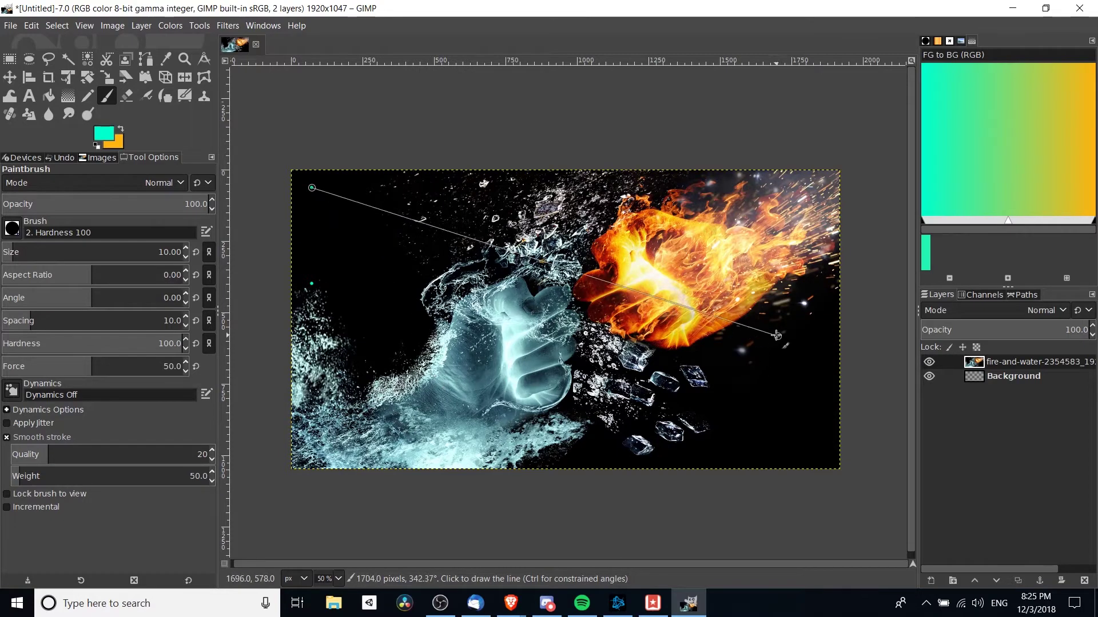
shift+click(811, 437)
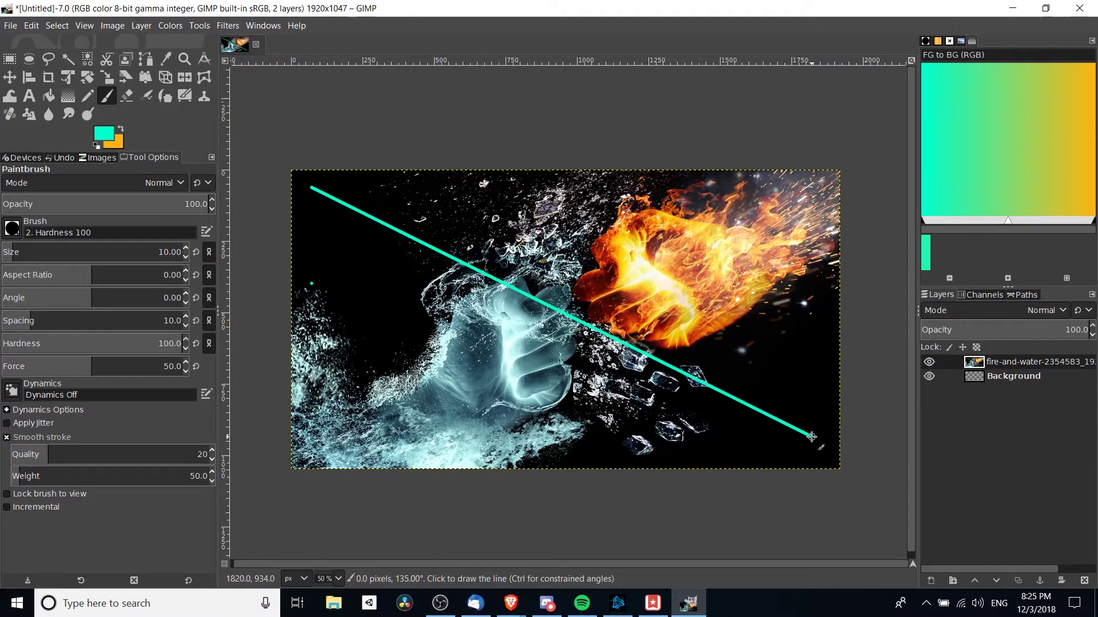
Step: With the Pencil in orange, draw a straight line from the photo's left side up to the fire fist
key(n)
key(x)
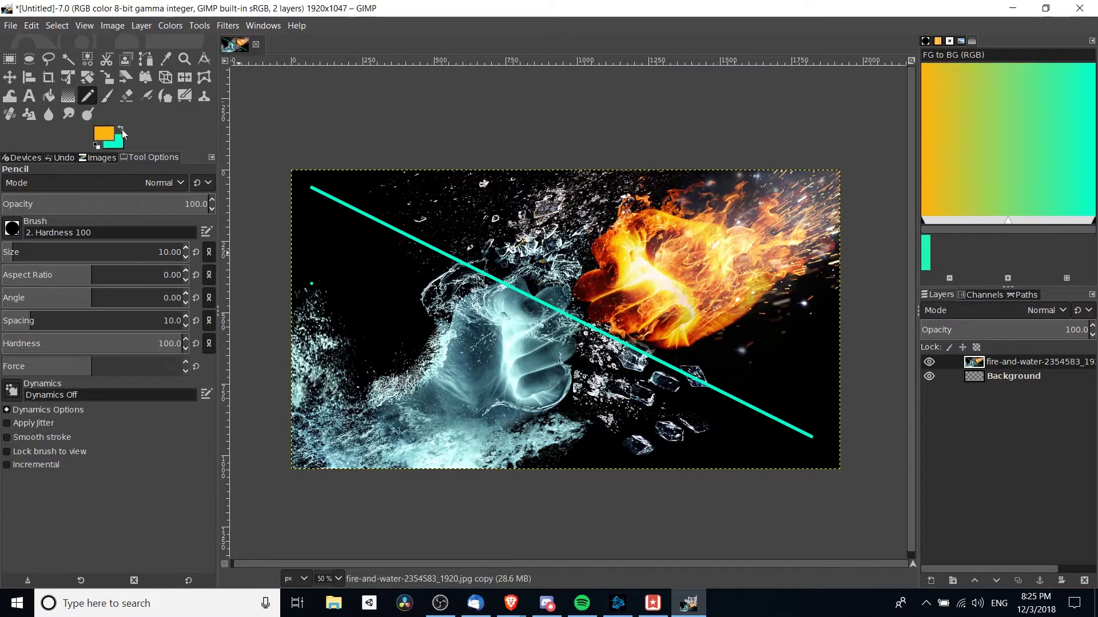
click(368, 319)
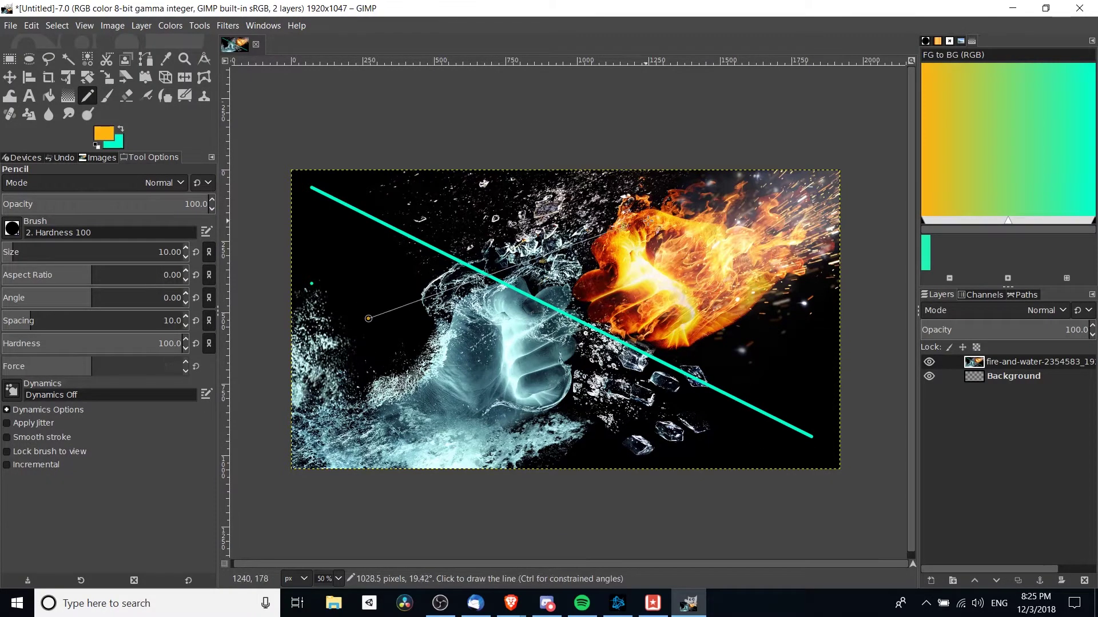
shift+click(656, 218)
scroll(364, 326, up, 4)
scroll(493, 271, down, 4)
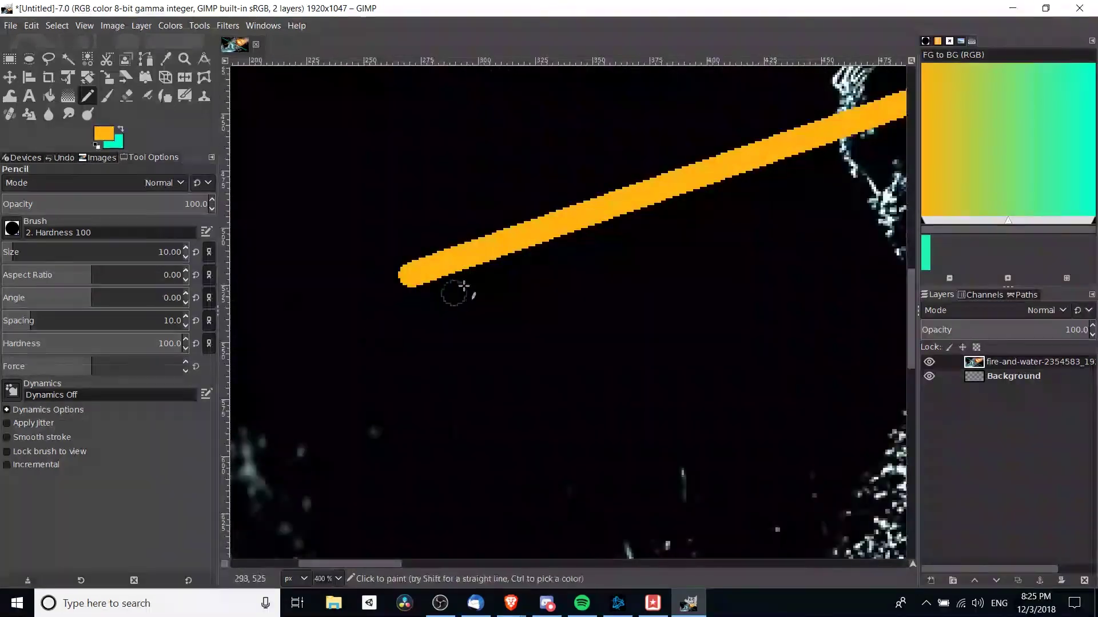
scroll(493, 271, up, 4)
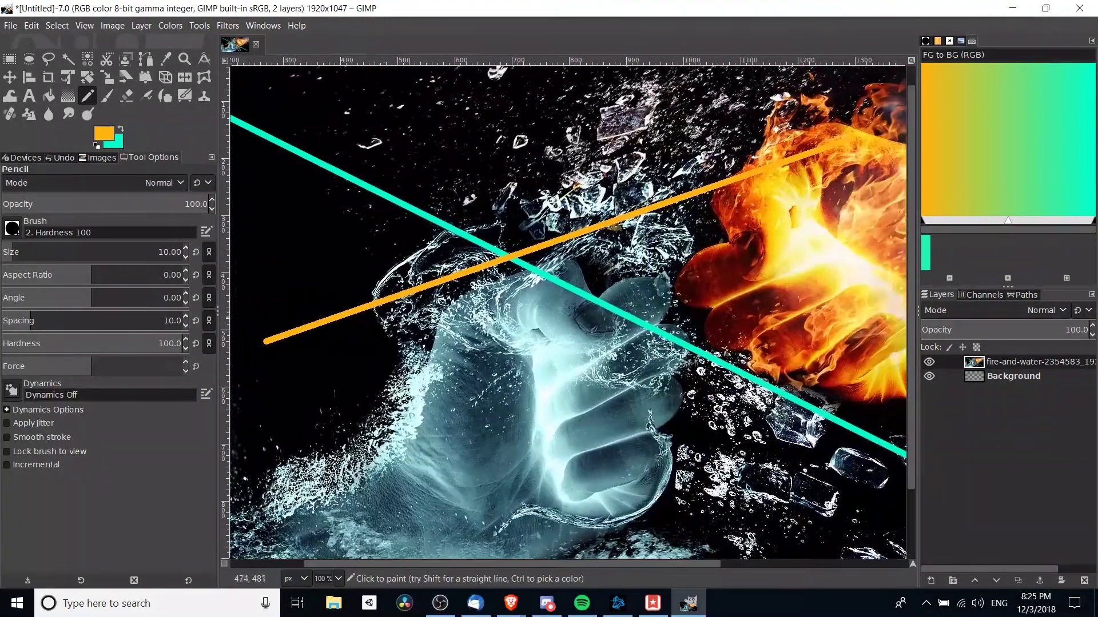
scroll(518, 204, down, 4)
scroll(486, 184, up, 2)
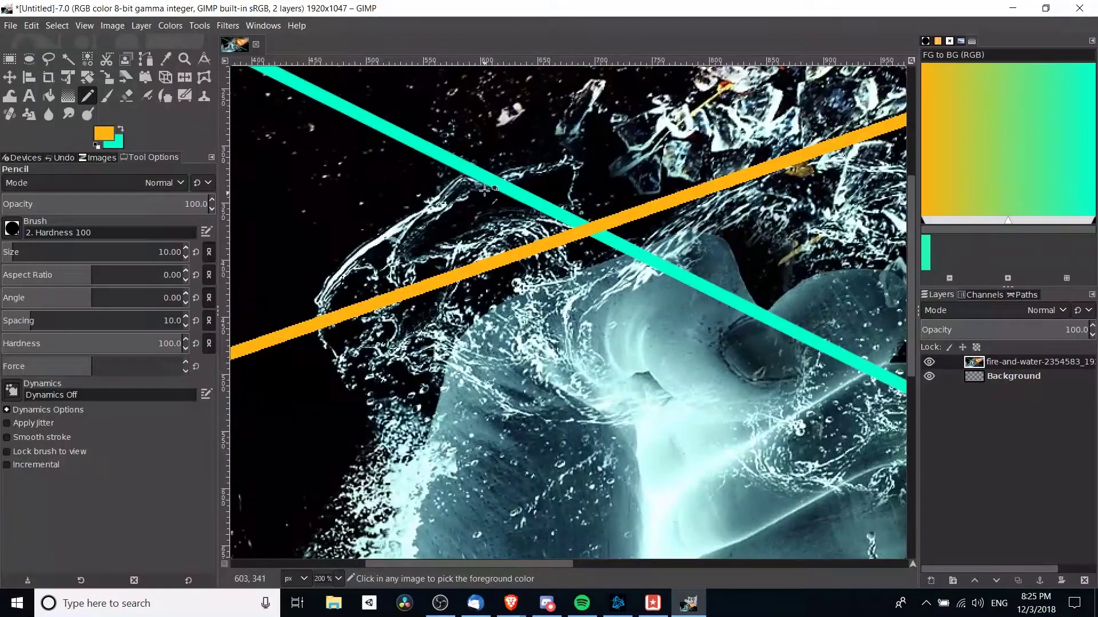
scroll(485, 191, down, 4)
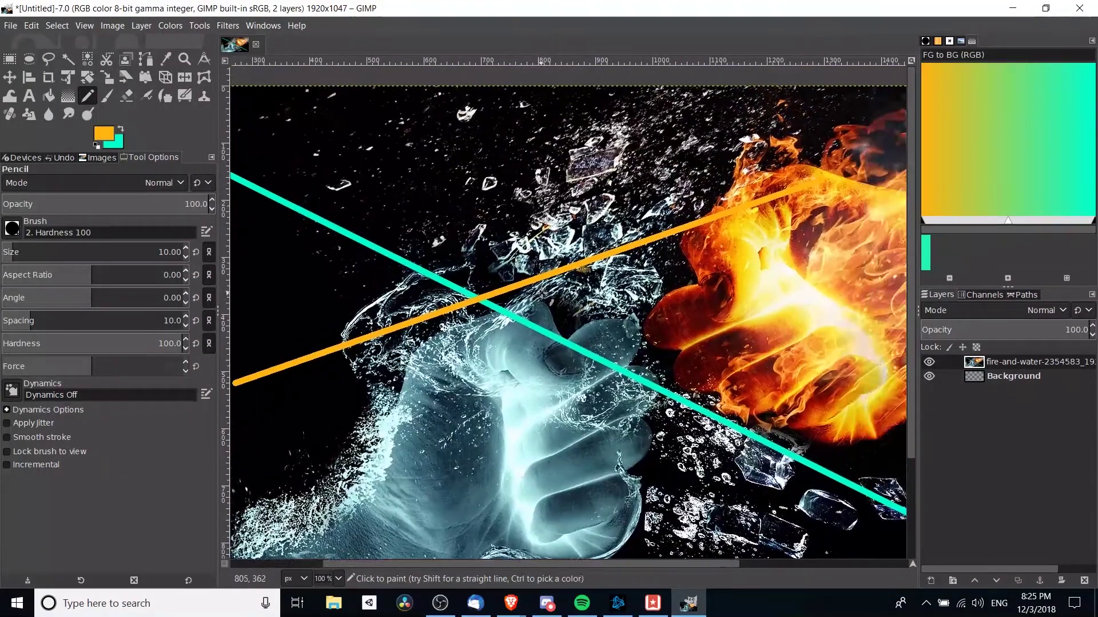
key(p)
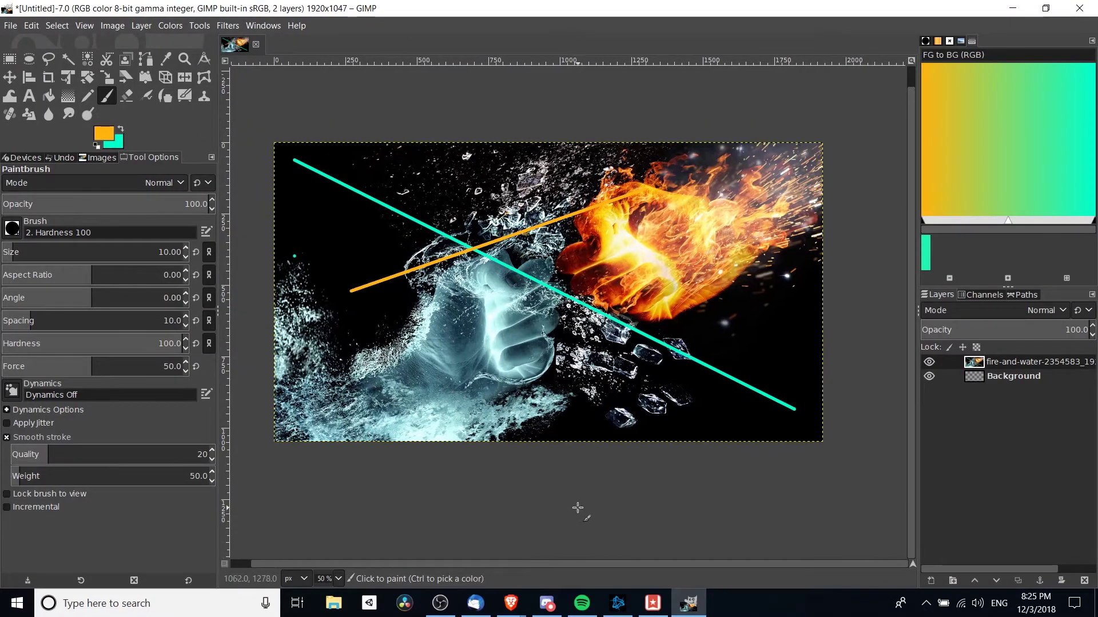
Step: Add a vertical guide at 50% of the image width
click(111, 26)
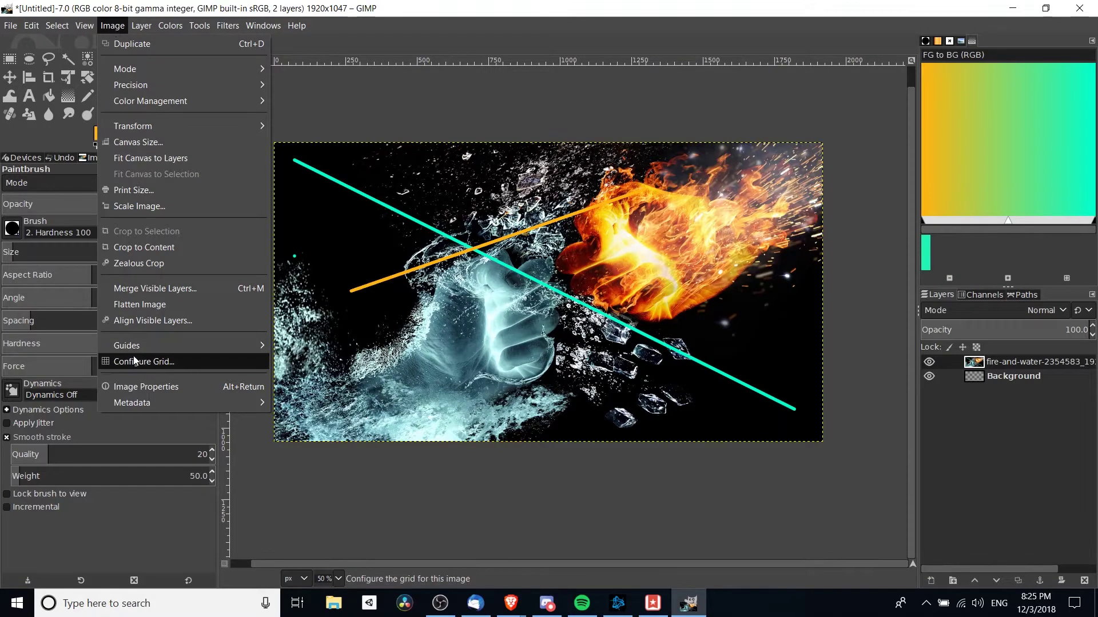
mouse_move(136, 347)
click(300, 347)
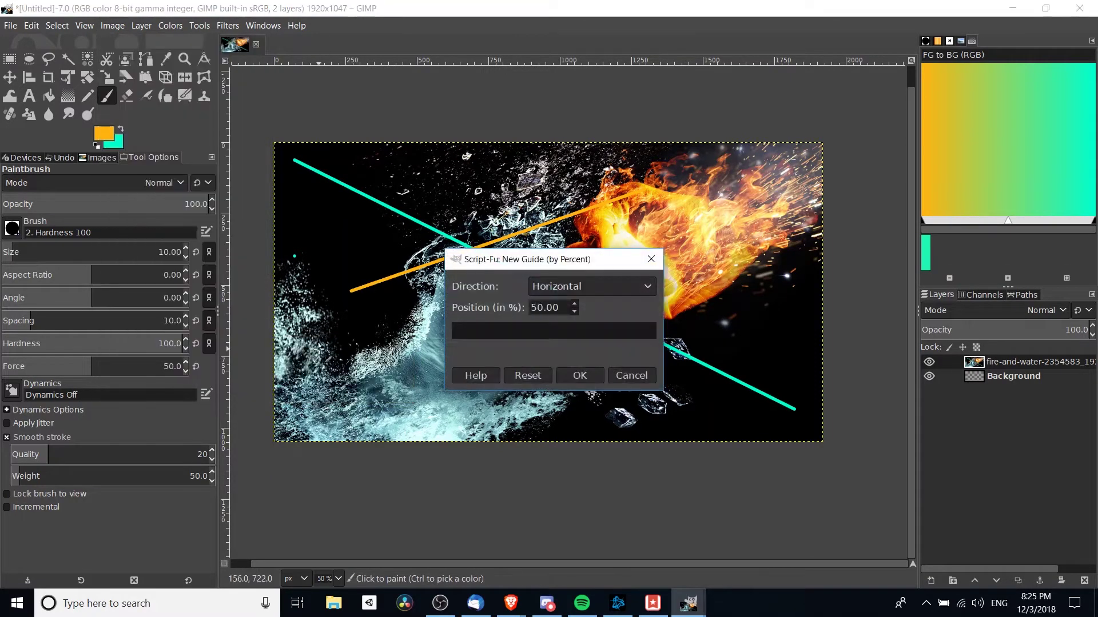
click(580, 290)
click(589, 307)
click(579, 375)
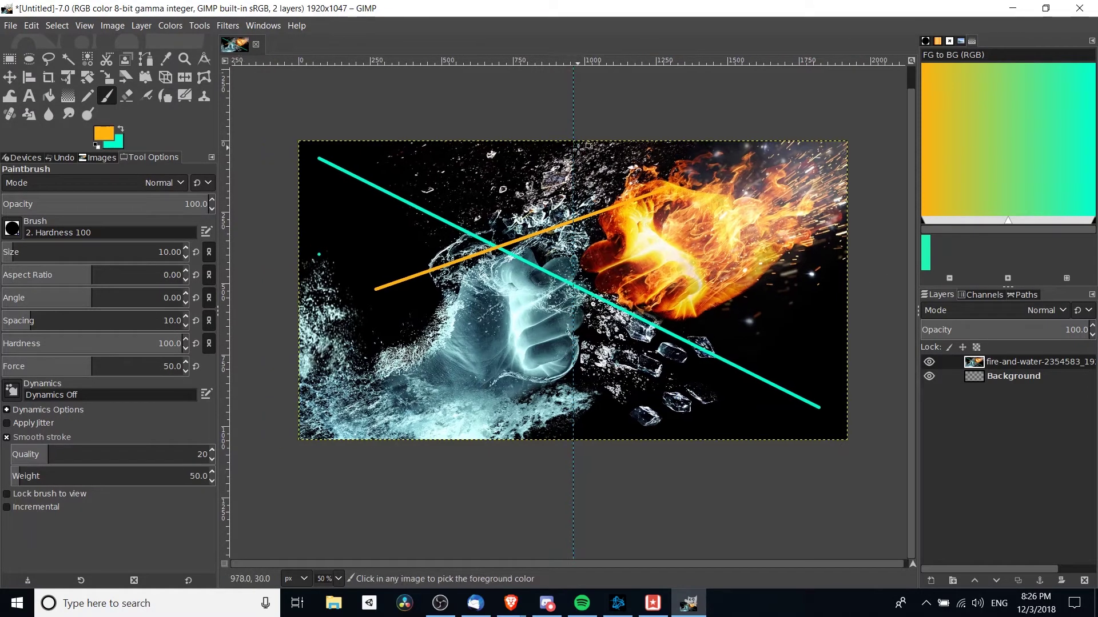
scroll(573, 153, up, 1)
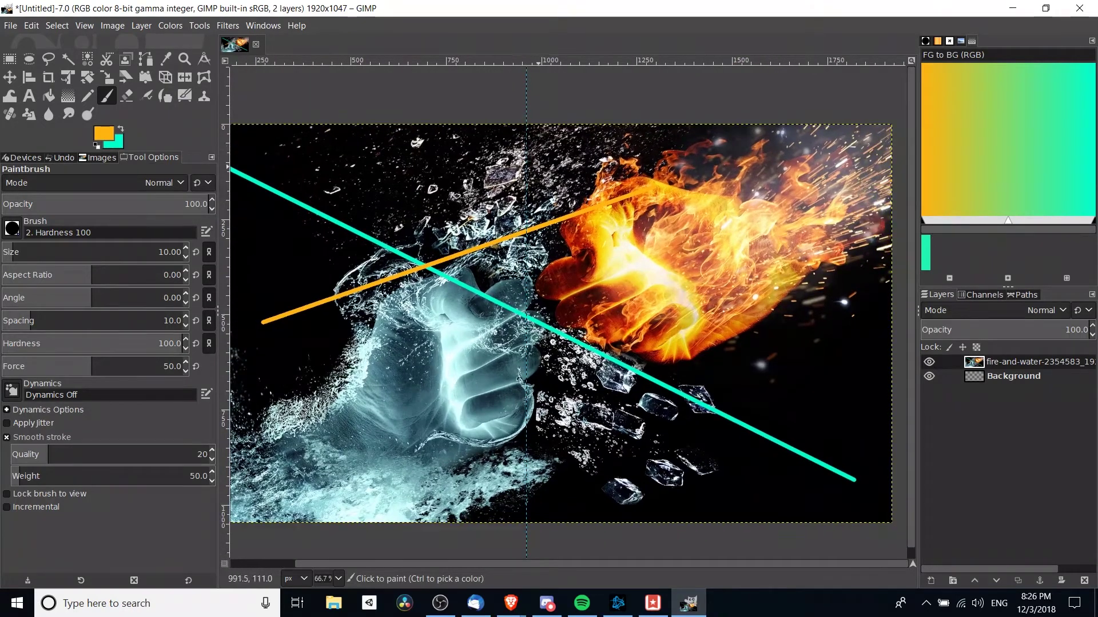
Step: Turn on Snap to Guides
click(87, 26)
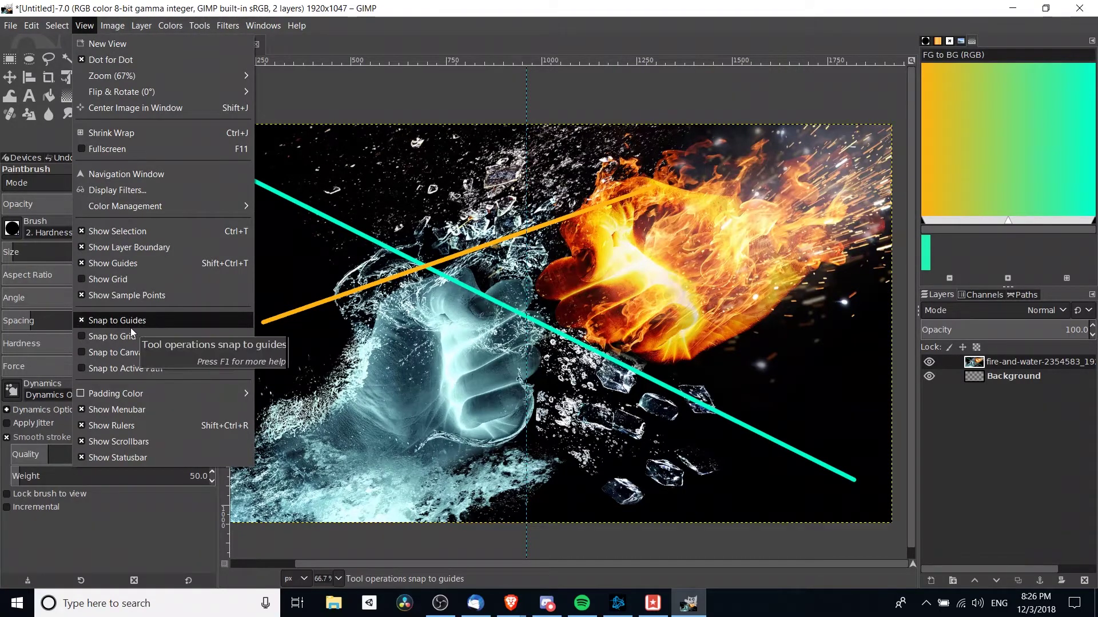
click(85, 25)
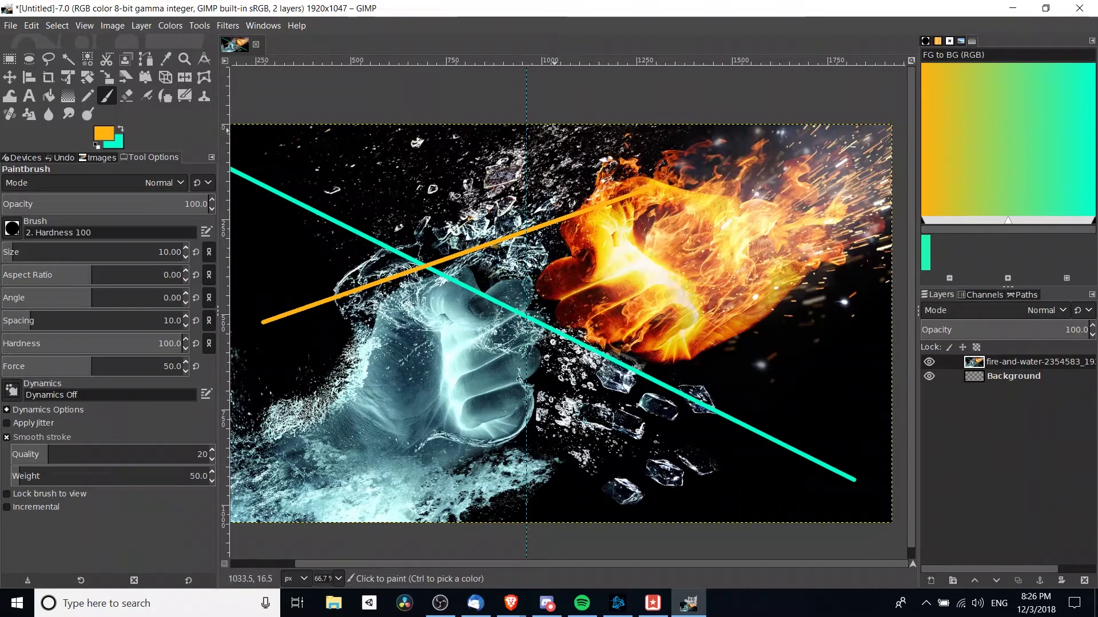
scroll(554, 131, right, 1)
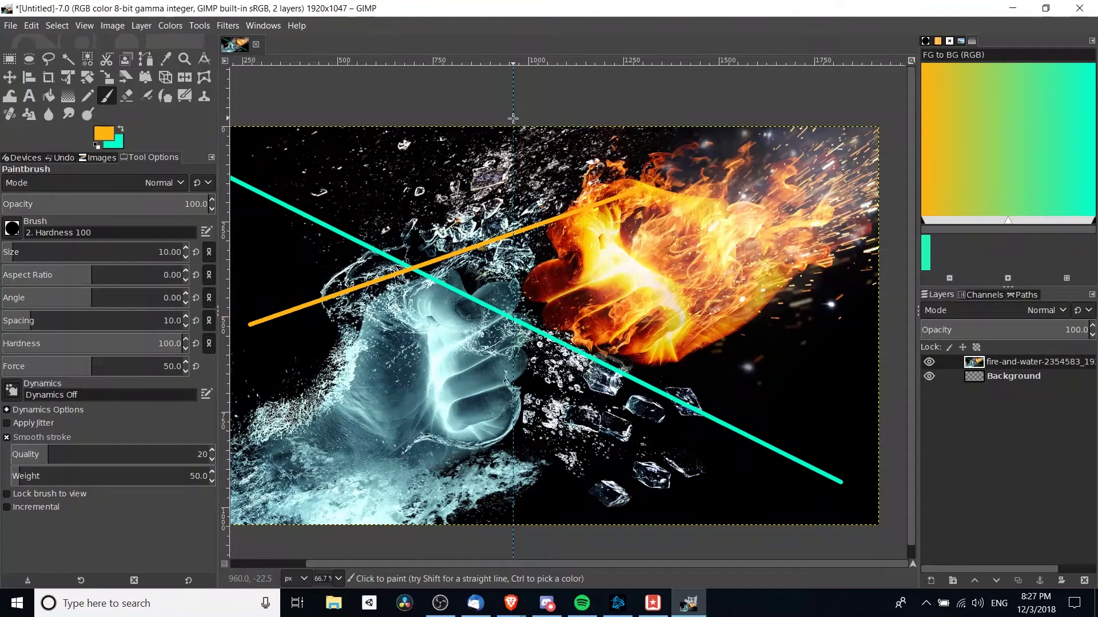
Step: Paint an orange vertical line along the centre guide from the photo's top edge to its bottom
drag(512, 161, 512, 176)
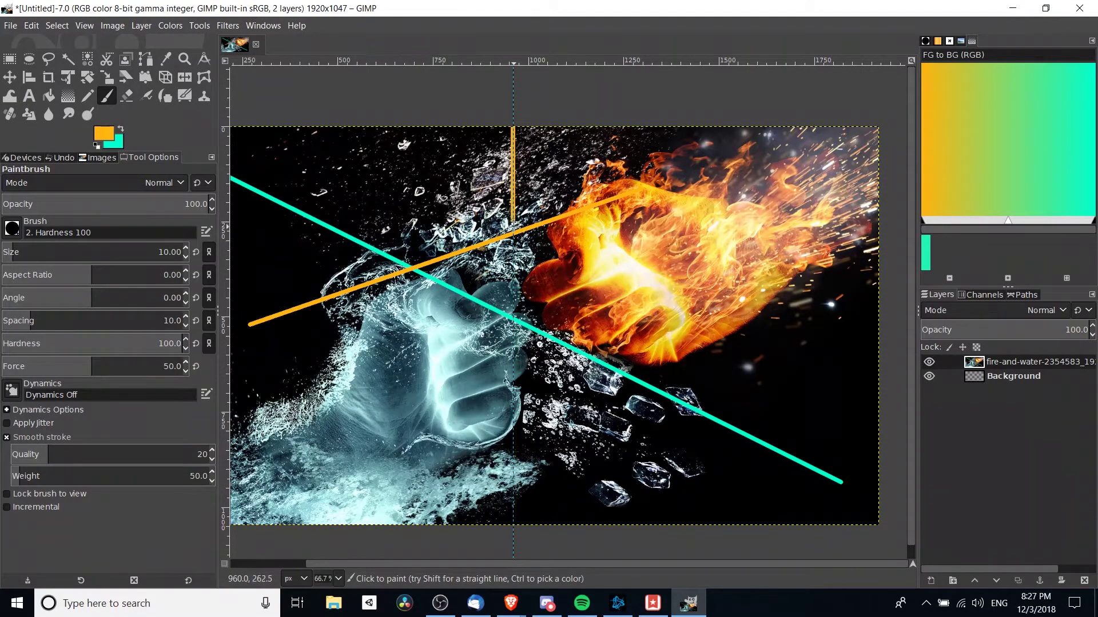
drag(513, 241, 514, 256)
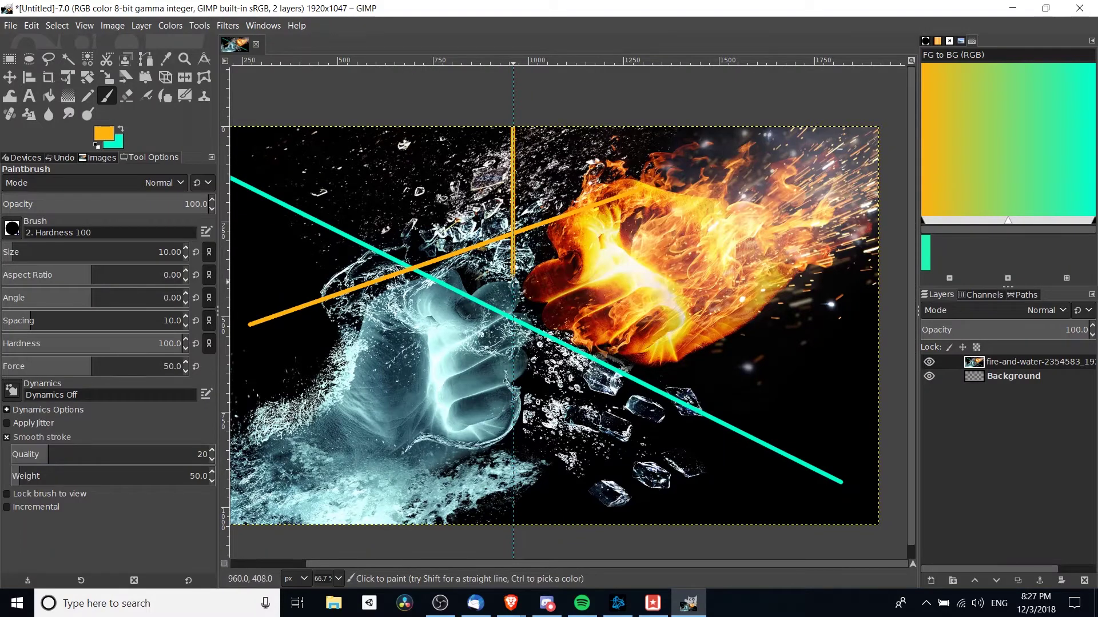
drag(514, 294, 514, 338)
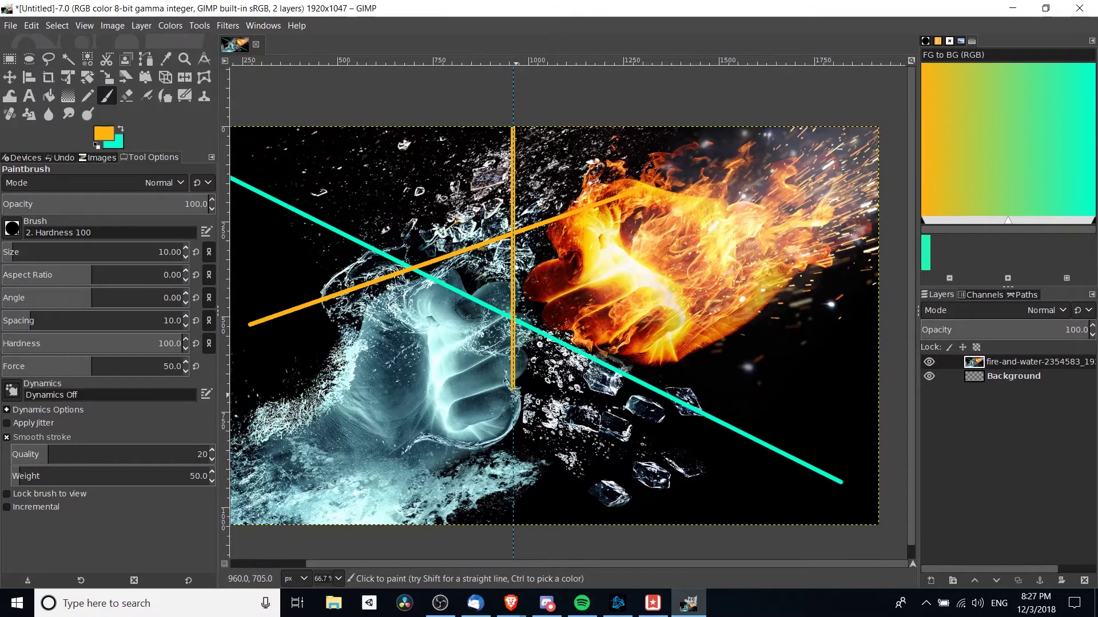
drag(515, 425, 515, 447)
drag(513, 489, 515, 534)
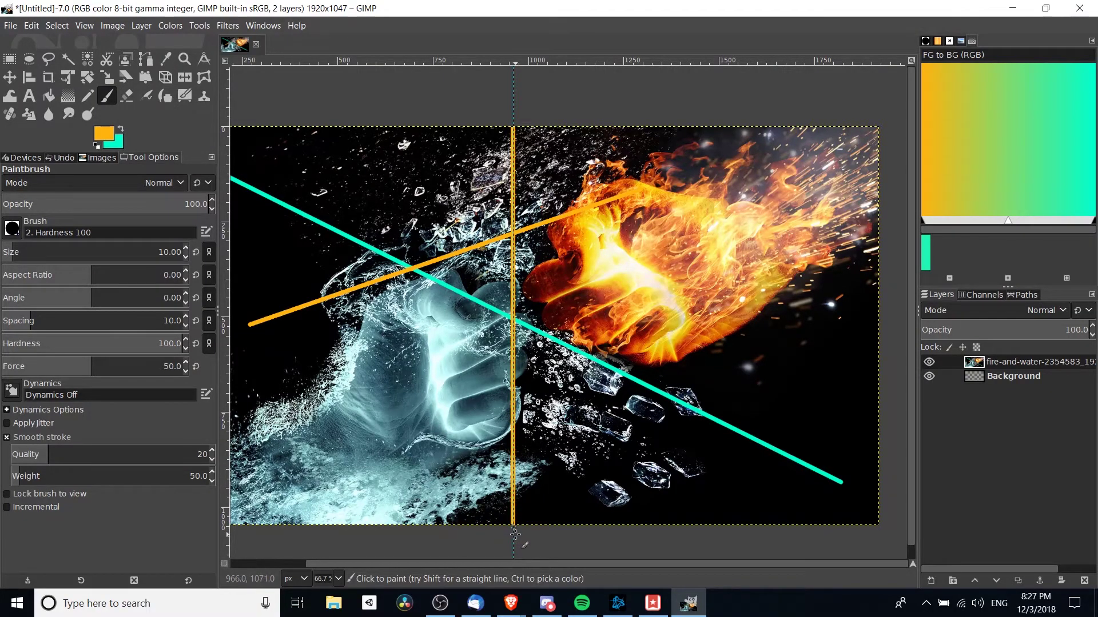
scroll(578, 263, left, 1)
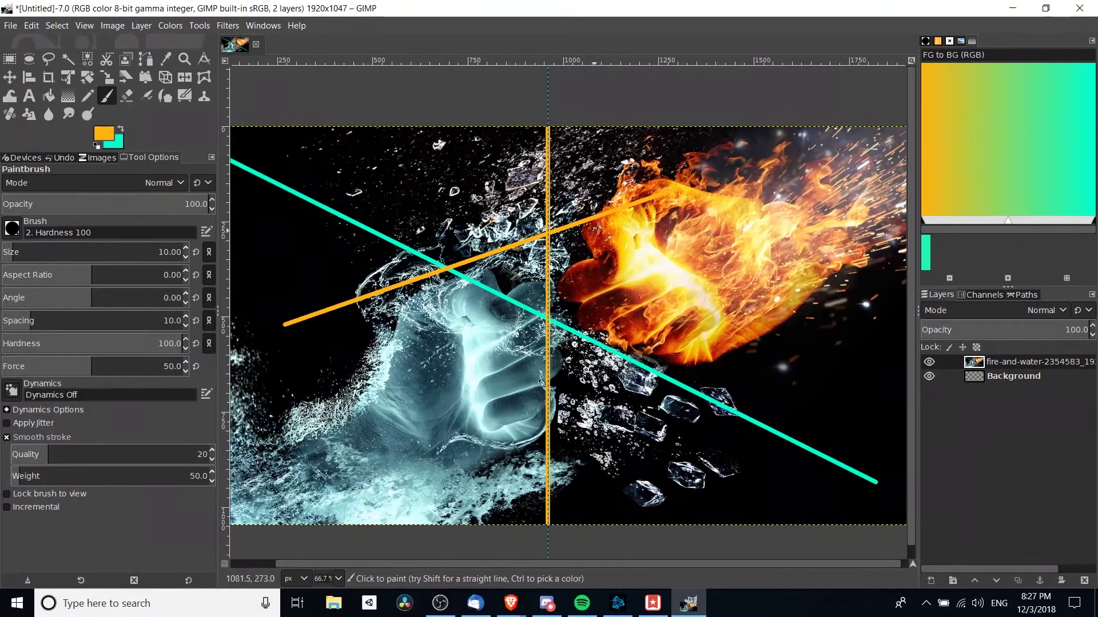
scroll(458, 240, left, 2)
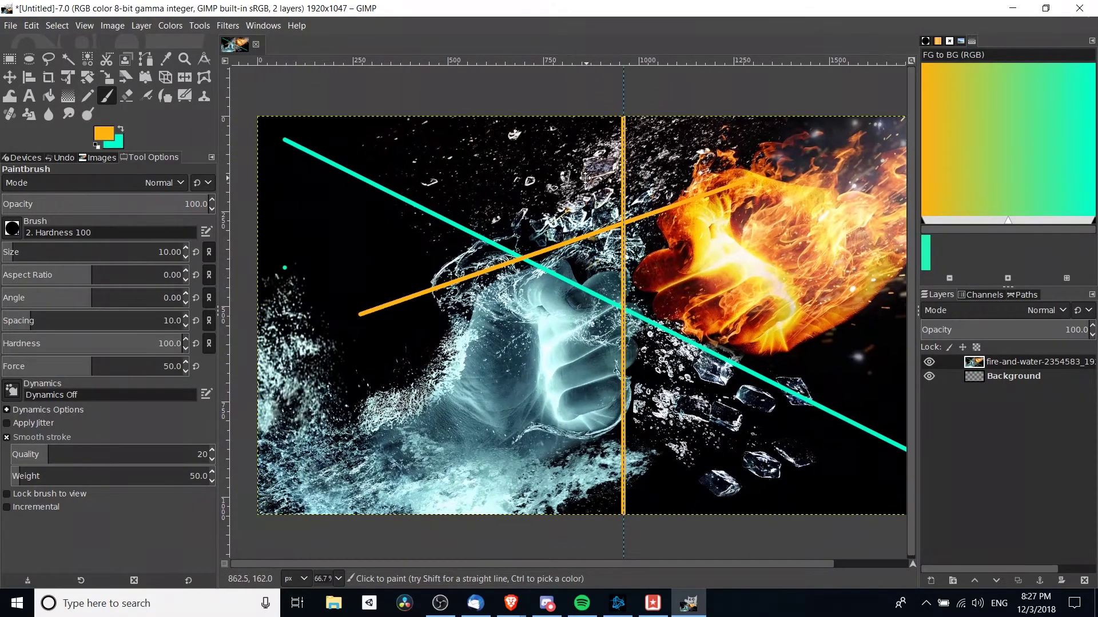
scroll(339, 324, down, 1)
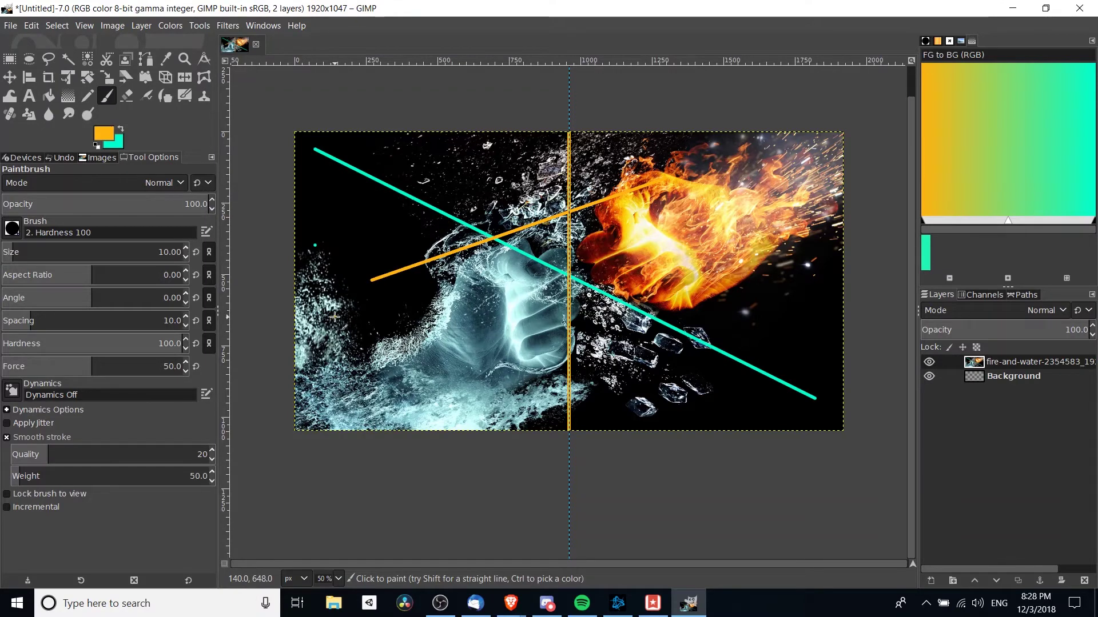
Step: Set an orange line's start point near the top-left, holding Ctrl to constrain its angle
click(335, 316)
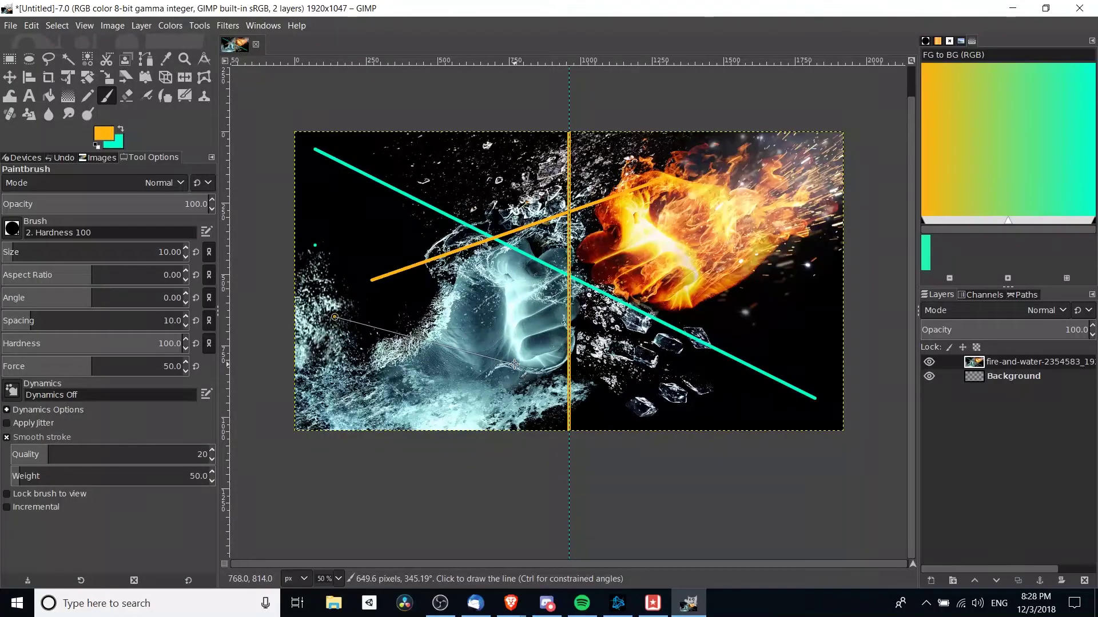
key(ctrl)
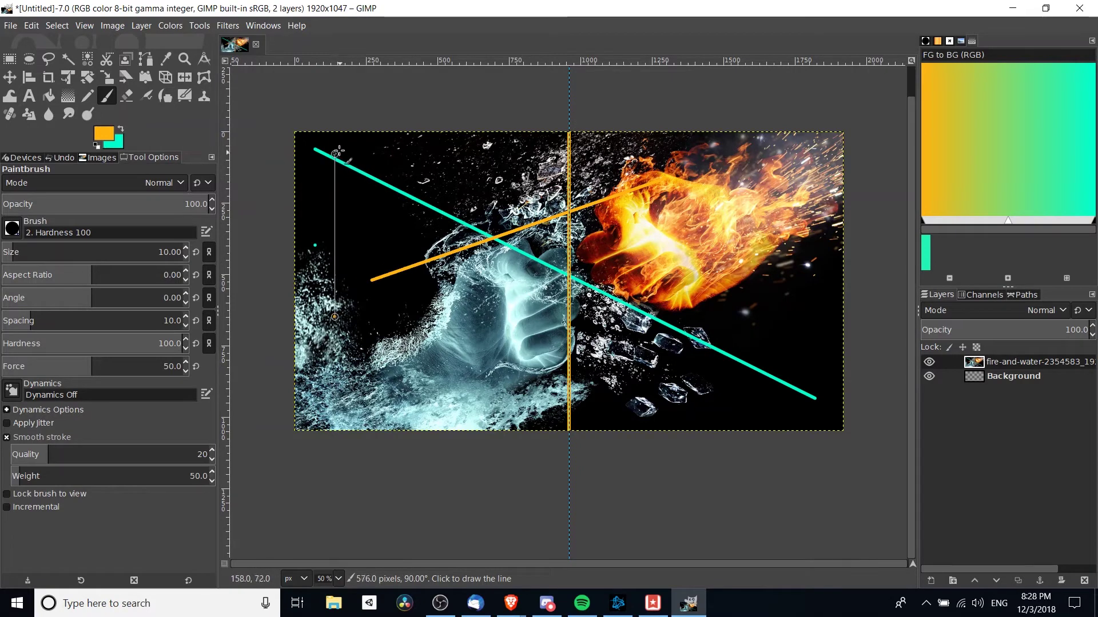
Step: Add straight orange lines: two verticals, a horizontal to the left edge, and a short diagonal toward the water fist
shift+click(335, 117)
click(812, 322)
shift+click(417, 322)
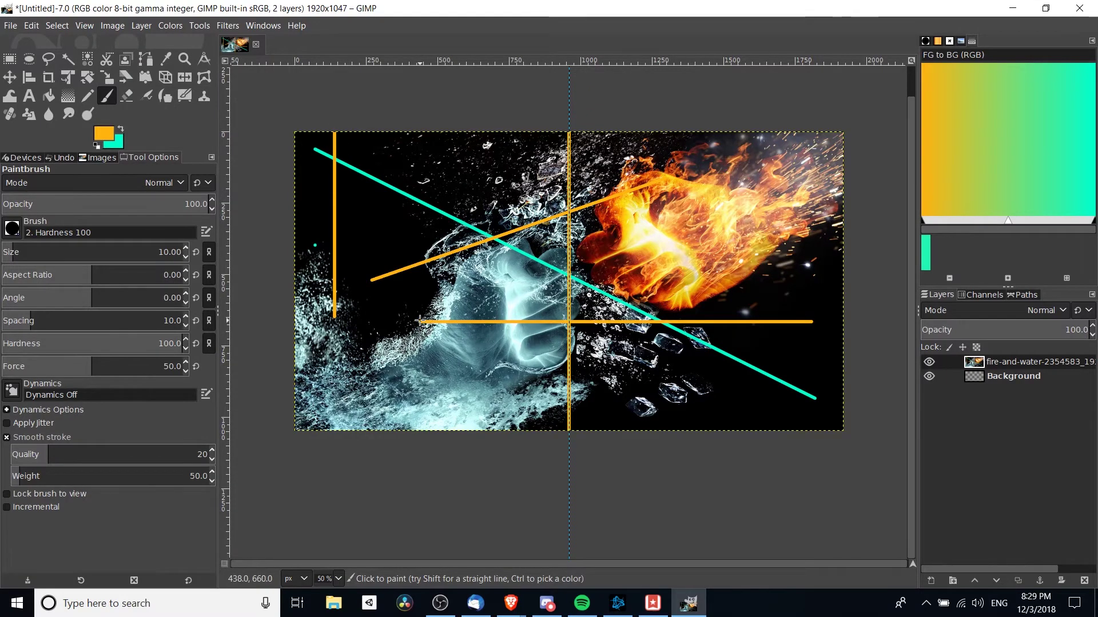
shift+click(419, 126)
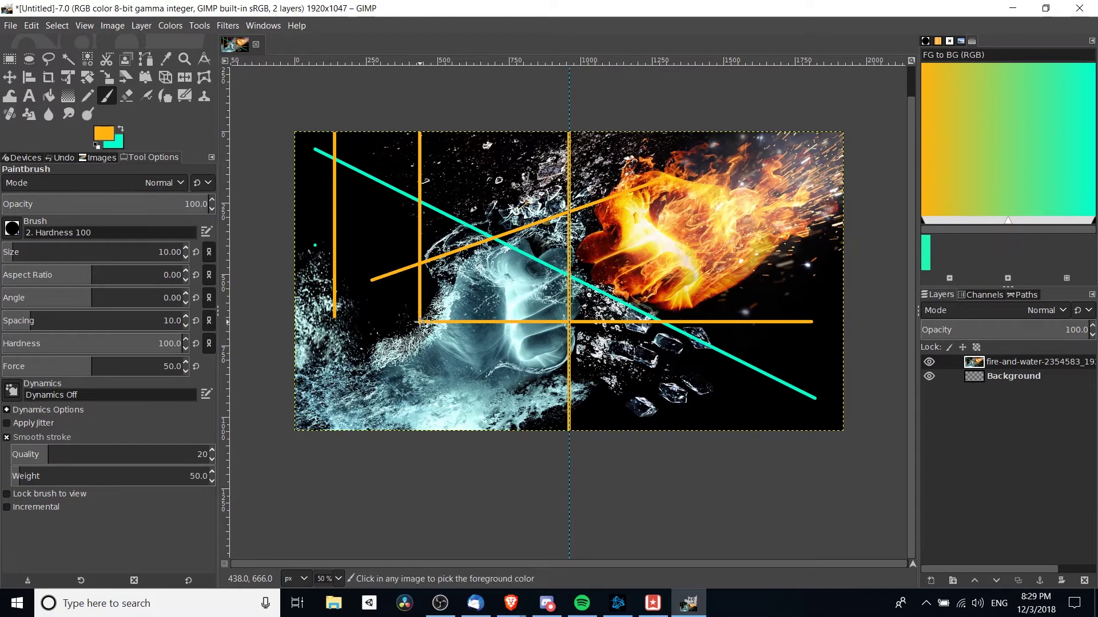
shift+click(288, 322)
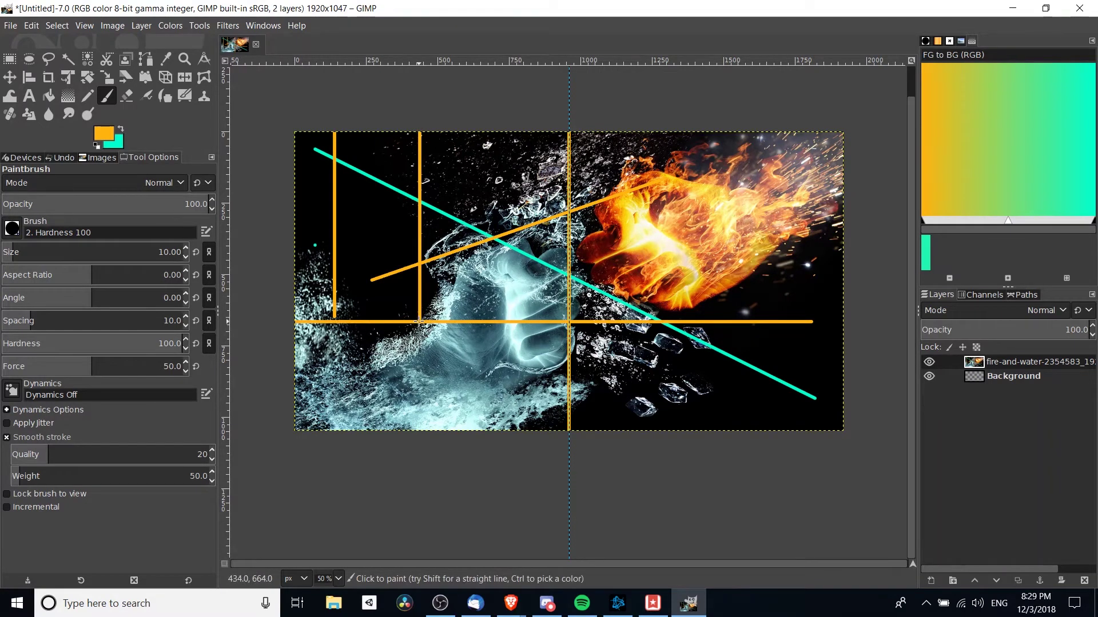
shift+click(421, 465)
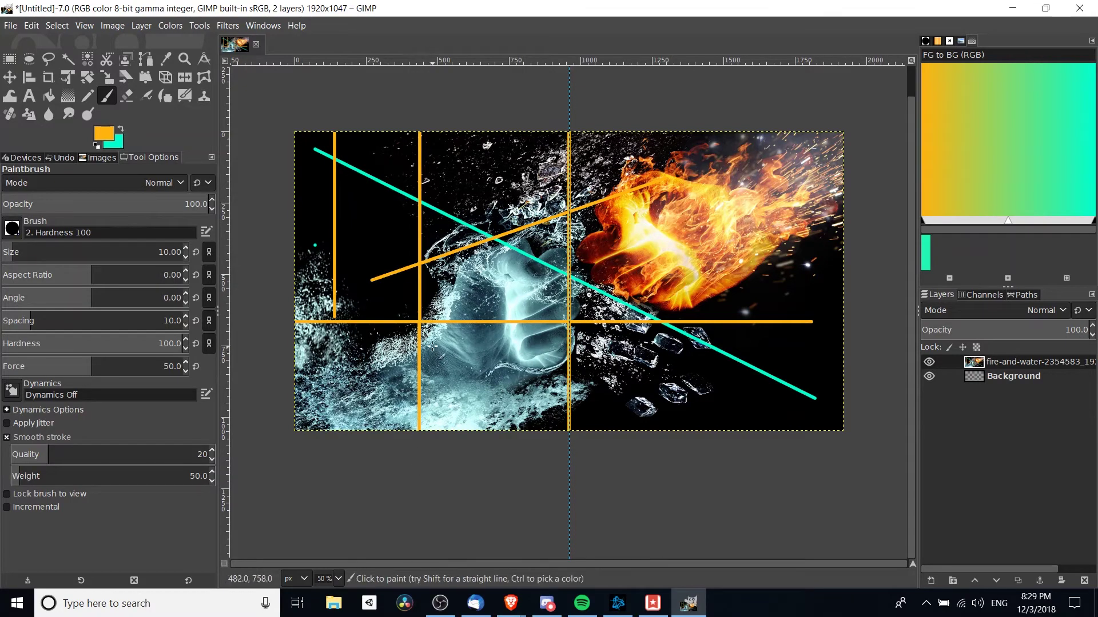
shift+click(568, 361)
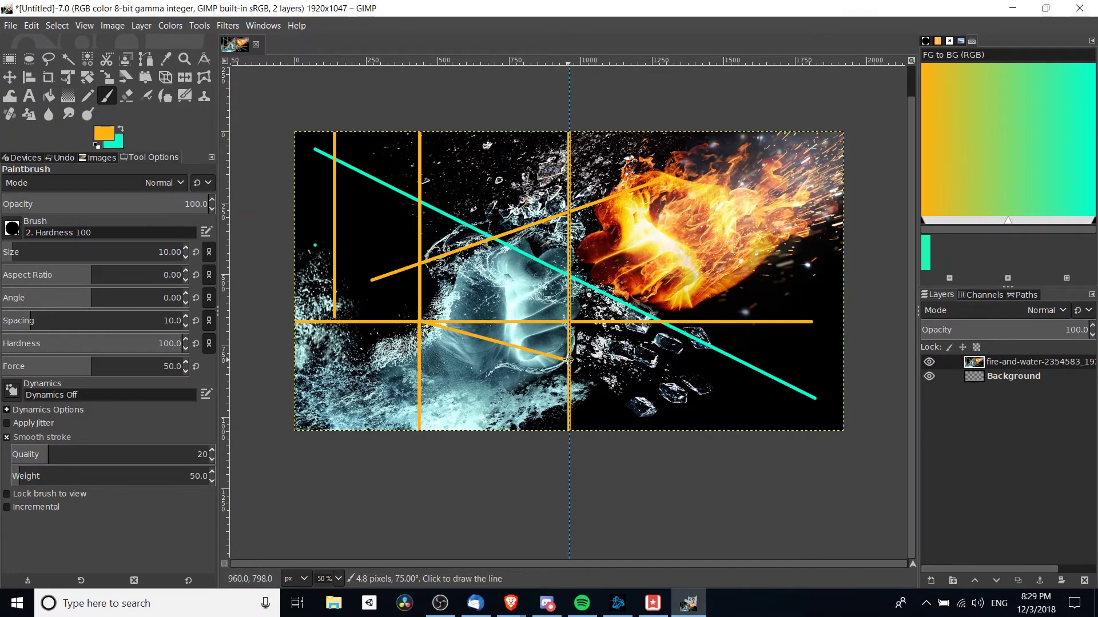
scroll(544, 275, right, 1)
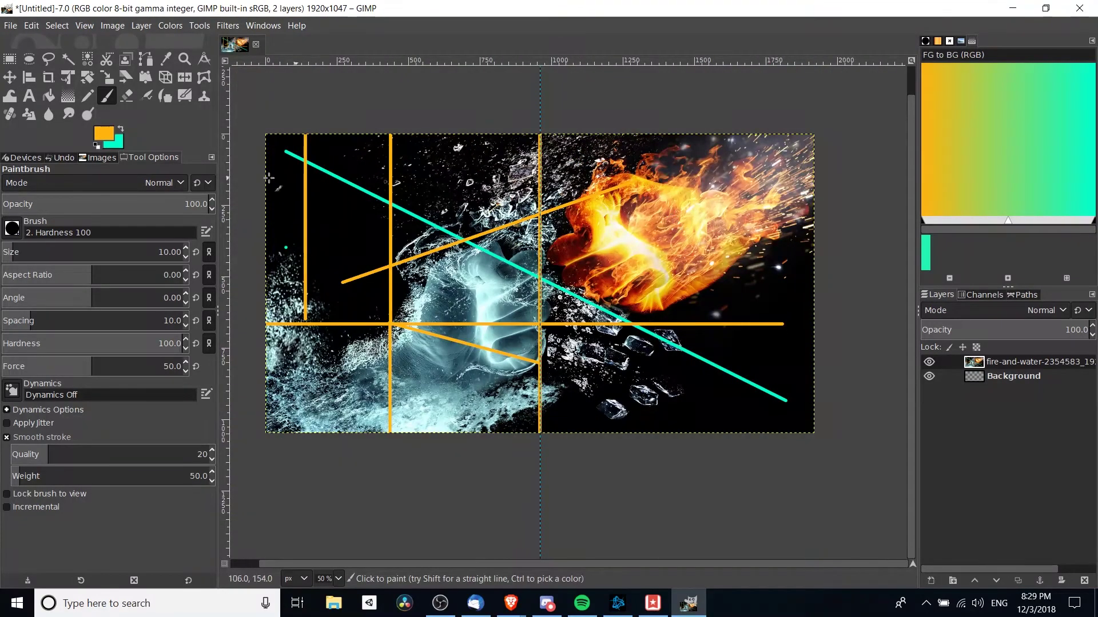
Step: Switch to the Paths tool and zoom around the ice shards below the fire fist
click(147, 58)
scroll(613, 273, up, 2)
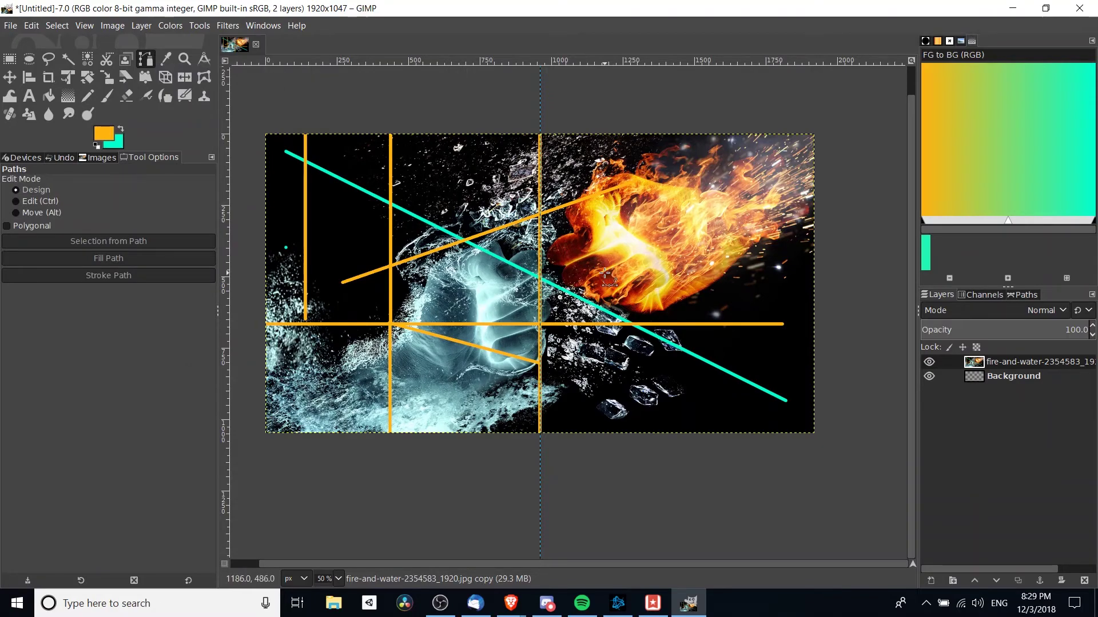
scroll(502, 251, down, 3)
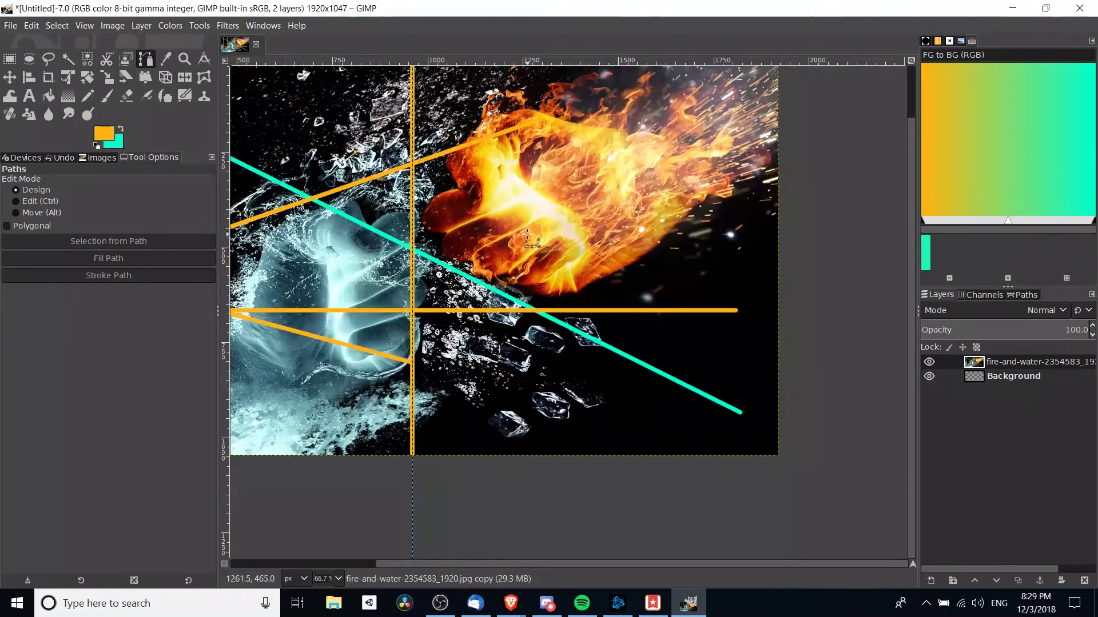
scroll(571, 254, up, 1)
scroll(572, 254, down, 2)
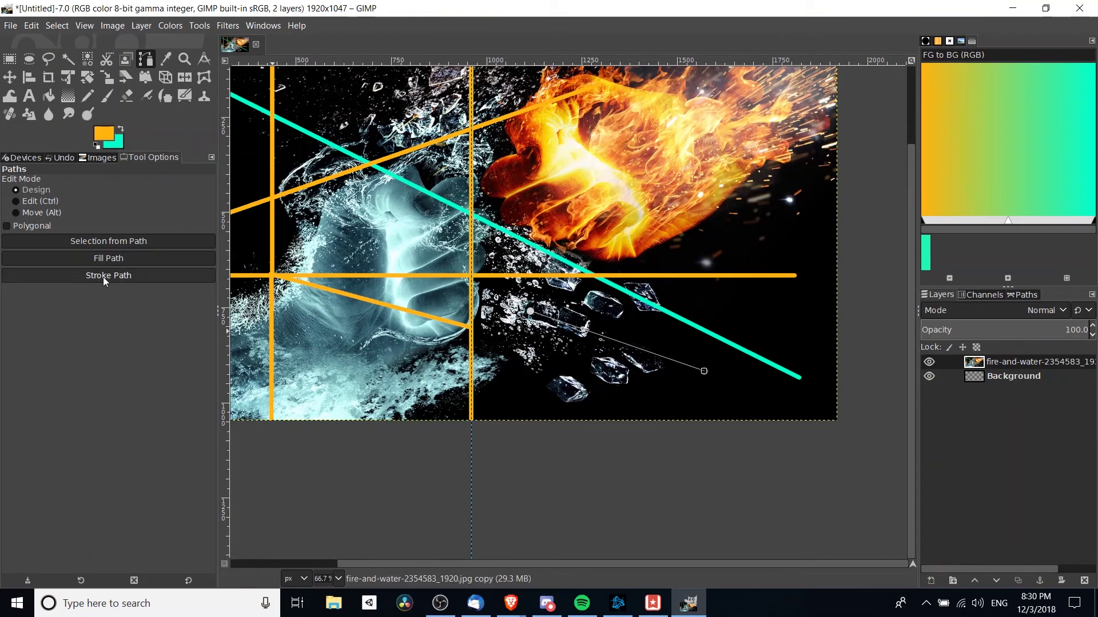
Step: Stroke the ice-shard path as a solid orange line 10 px wide
click(167, 275)
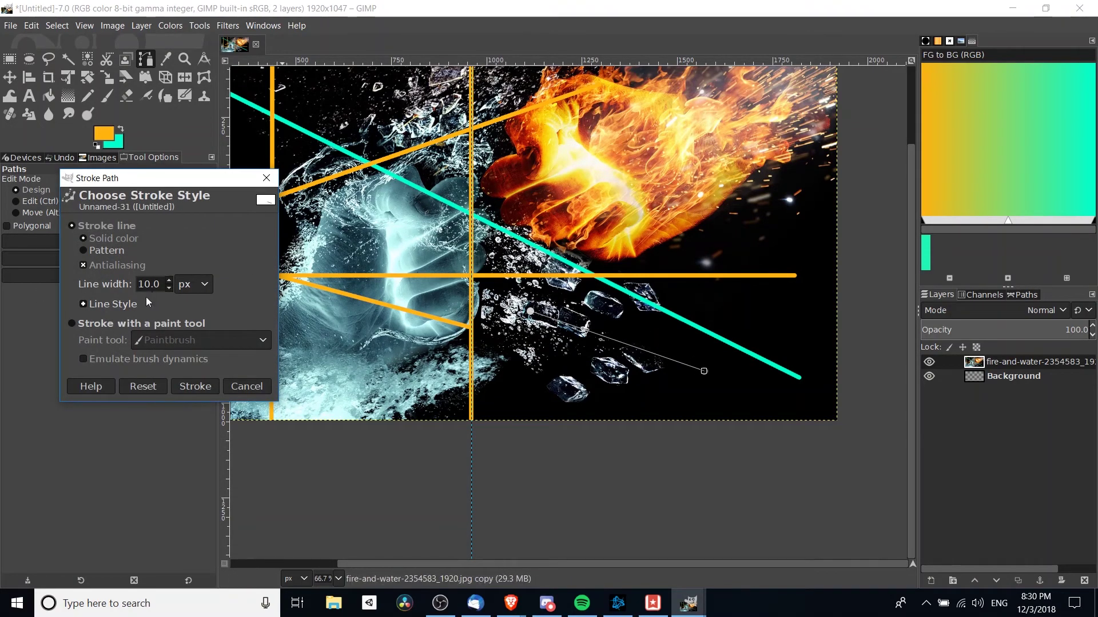
mouse_move(180, 177)
mouse_down()
mouse_move(291, 255)
mouse_move(212, 317)
mouse_up()
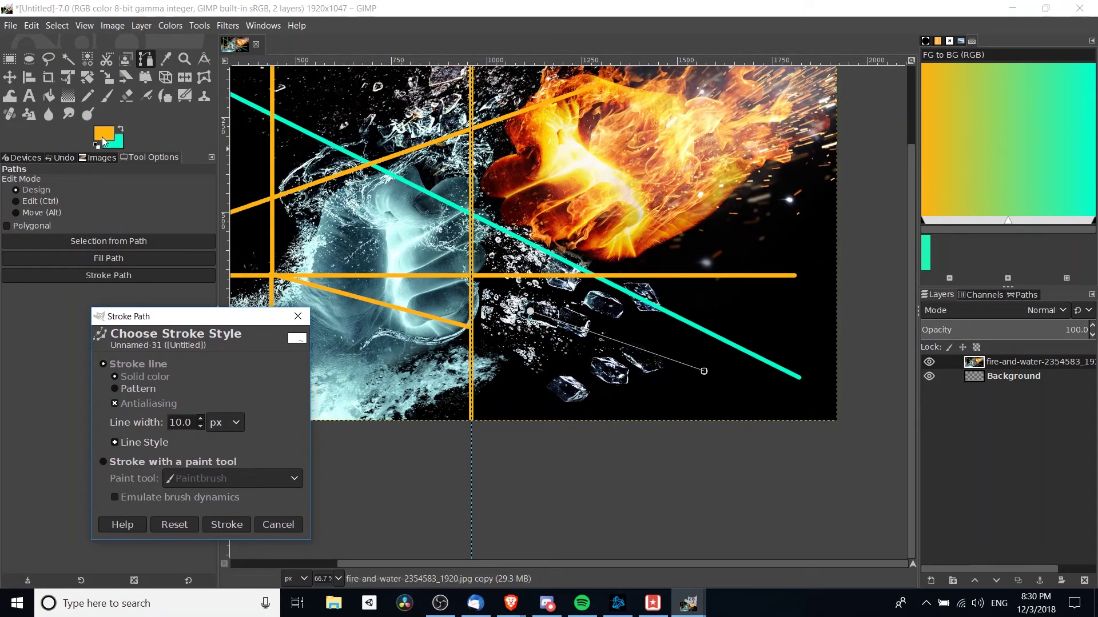
click(220, 524)
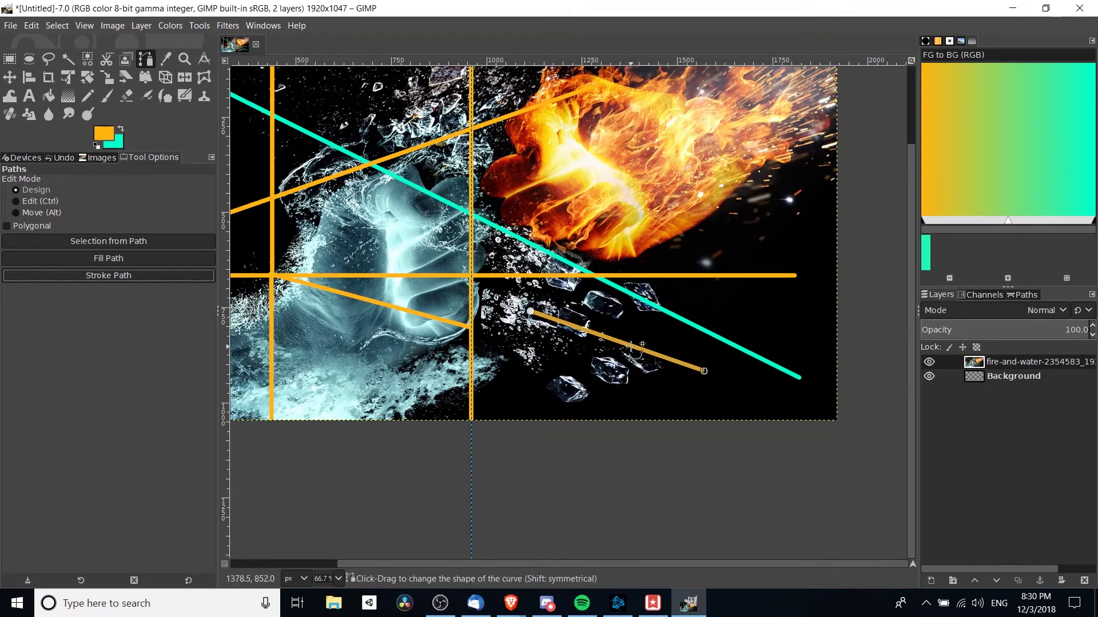
scroll(343, 317, left, 5)
scroll(343, 318, down, 2)
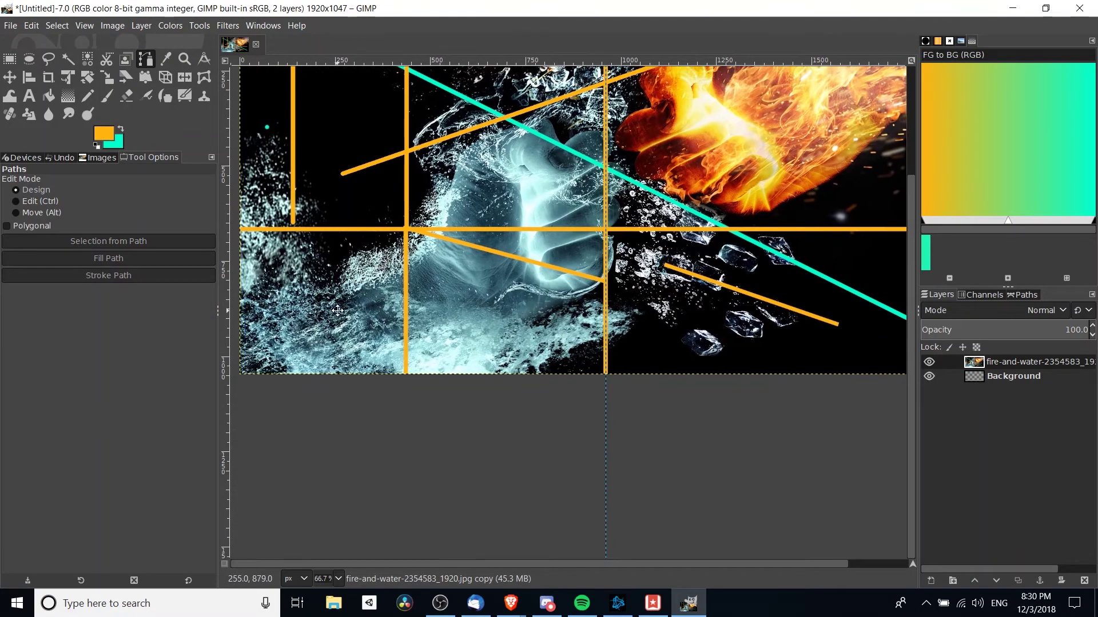
Step: Draw a curved three-anchor path over the lower-left water splash
click(267, 294)
drag(268, 293, 321, 253)
drag(376, 282, 364, 337)
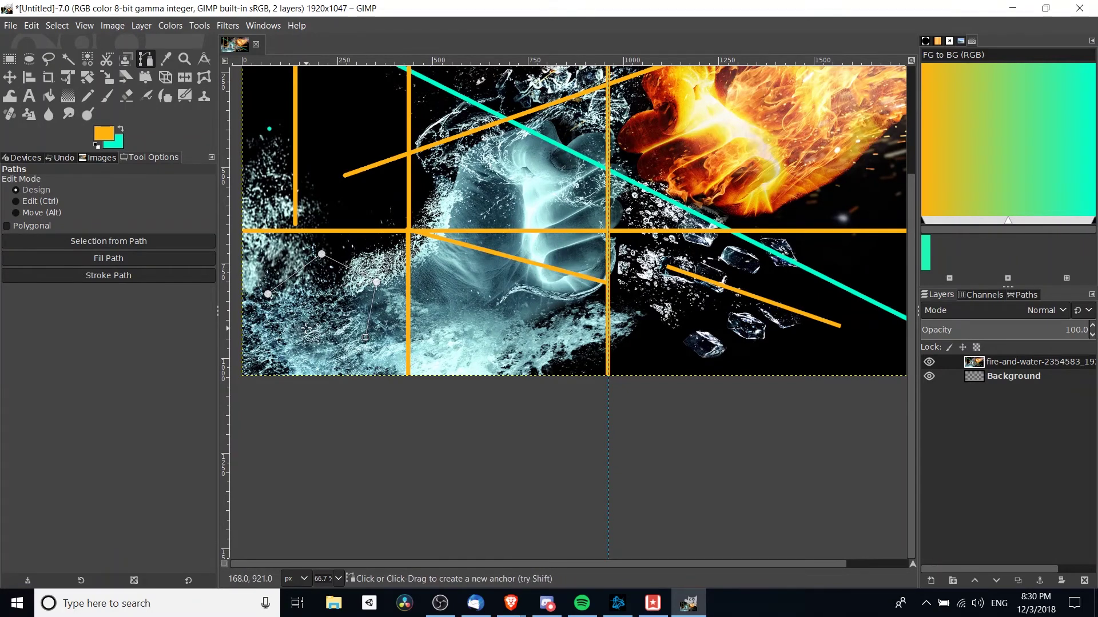
drag(309, 329, 300, 292)
Step: Stroke the curved path as a 10 px orange line and zoom out to the whole image
click(126, 275)
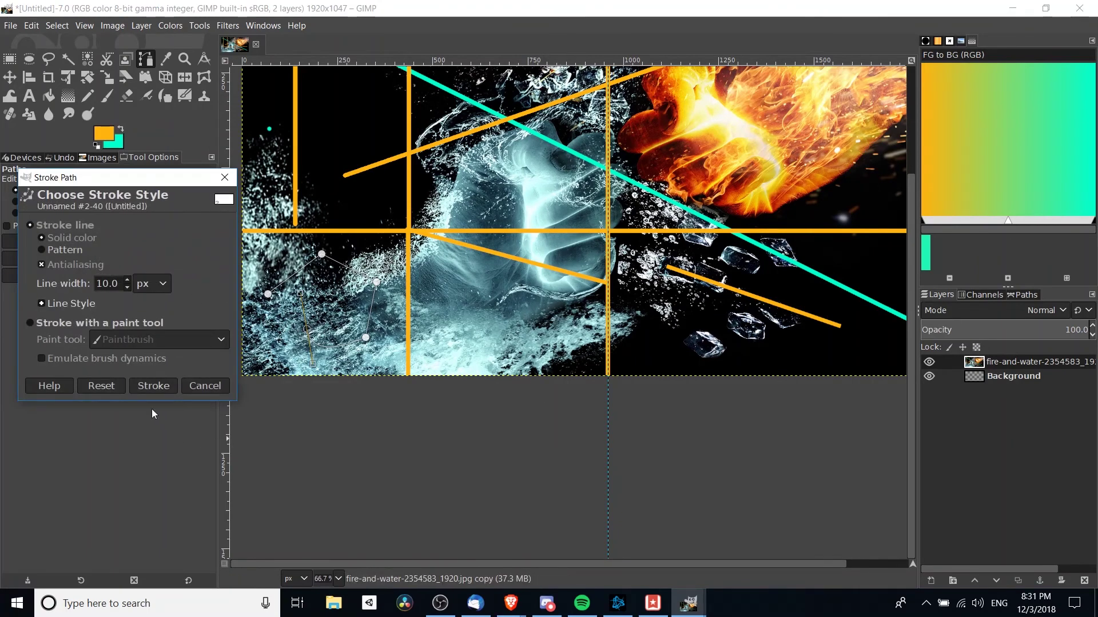
click(153, 386)
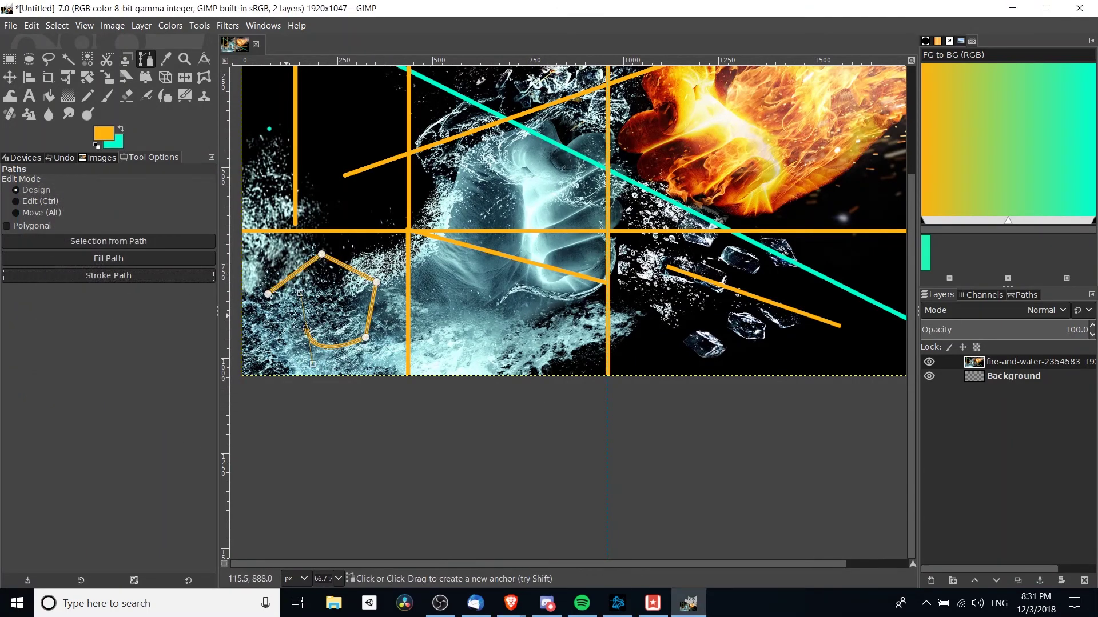
key(r)
key(minus)
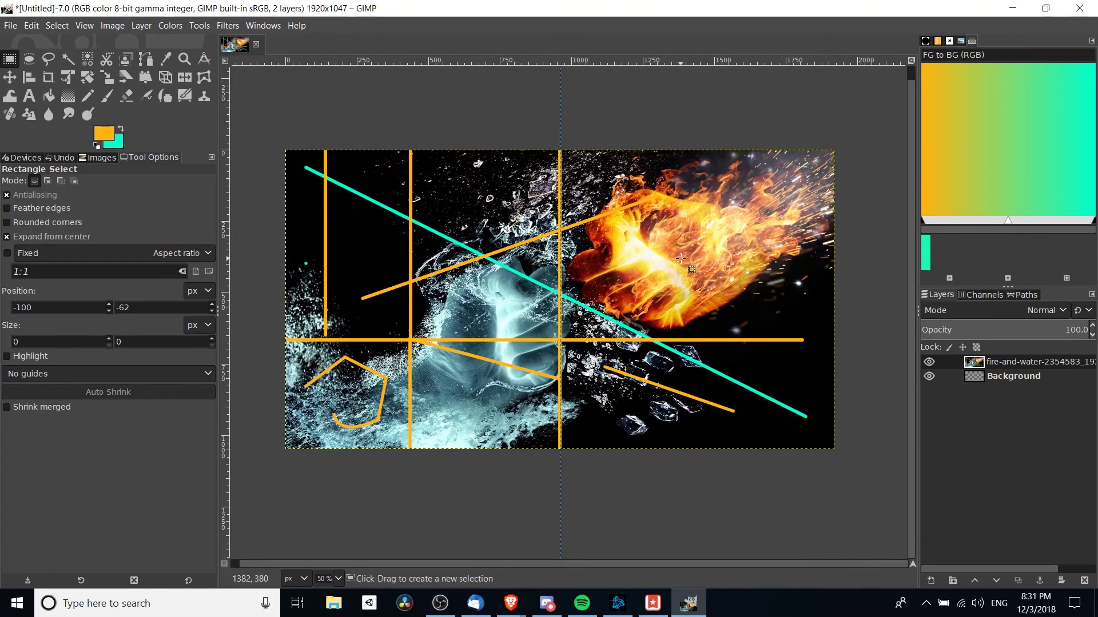